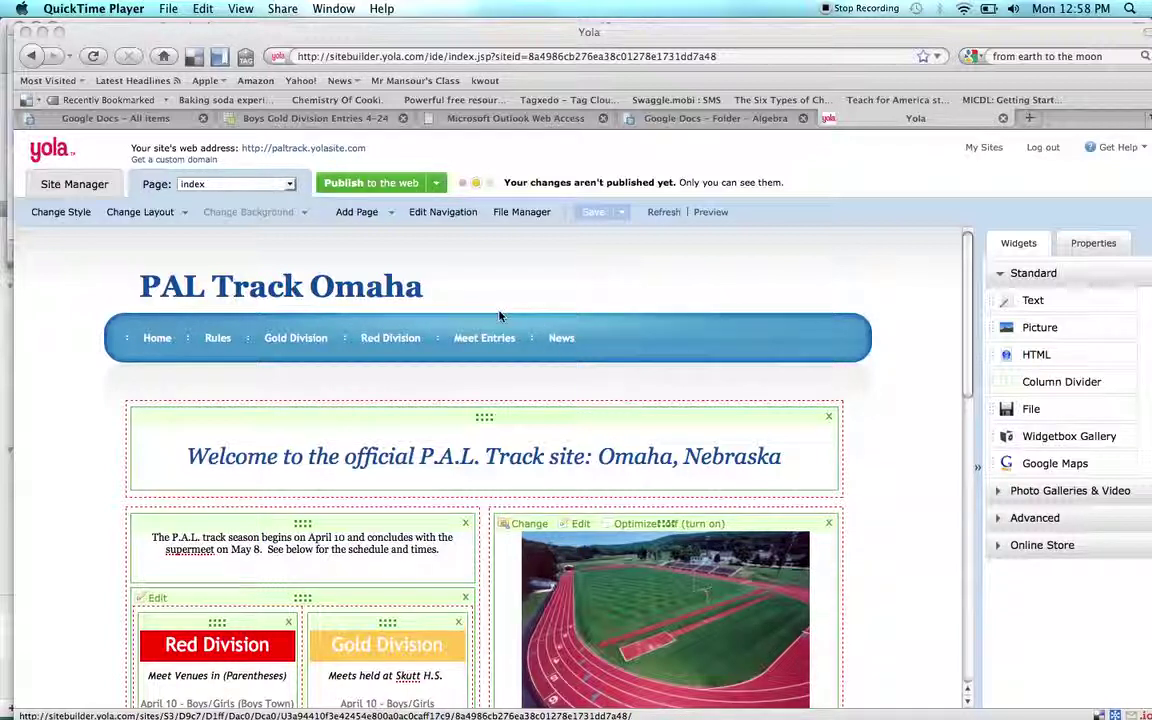
Delete the news page from Site Manager, then return to editing the Home page
left_click(90, 184)
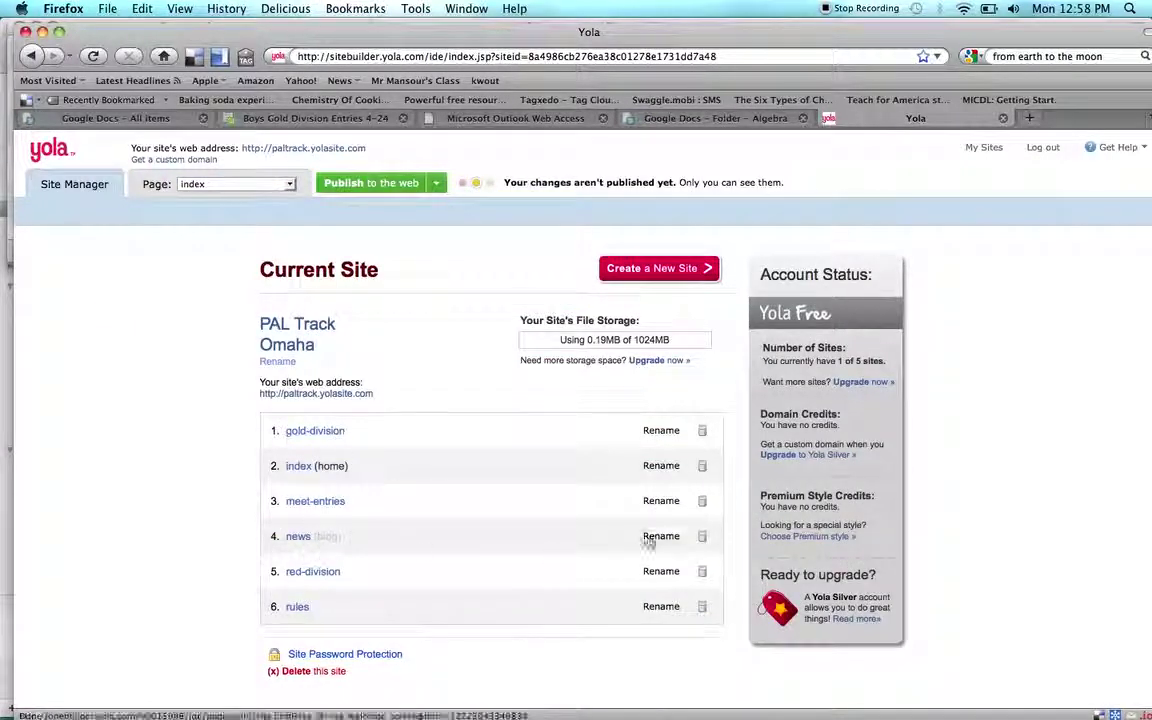
left_click(702, 536)
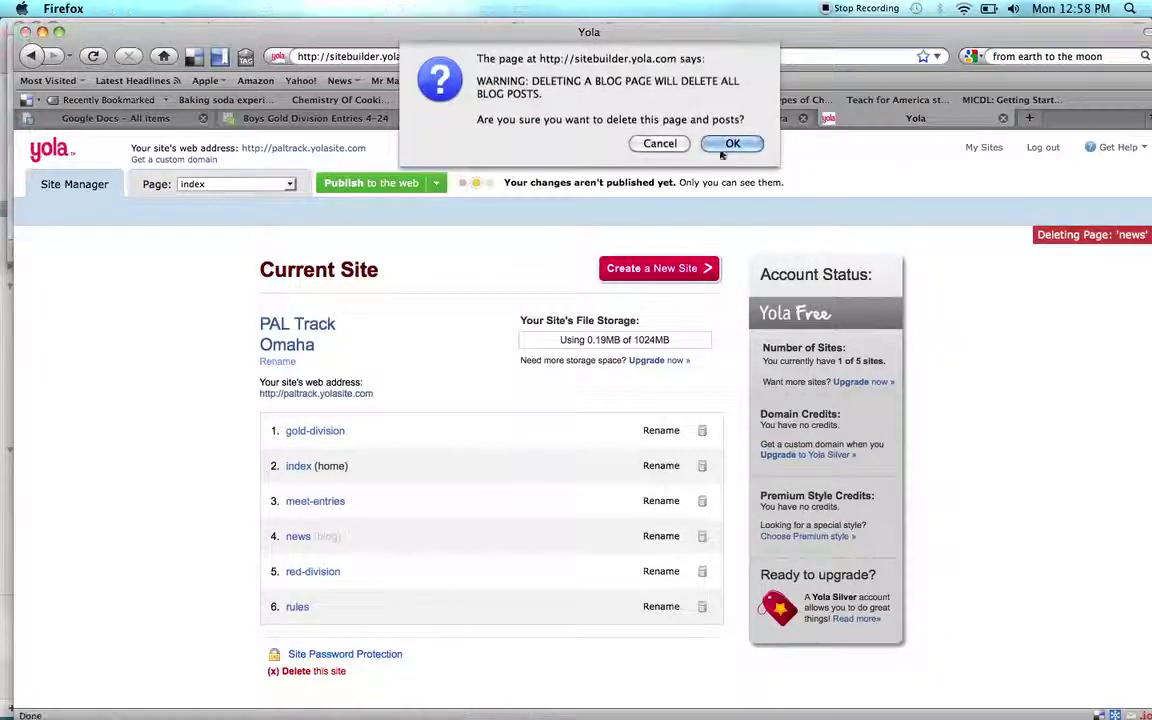
left_click(733, 143)
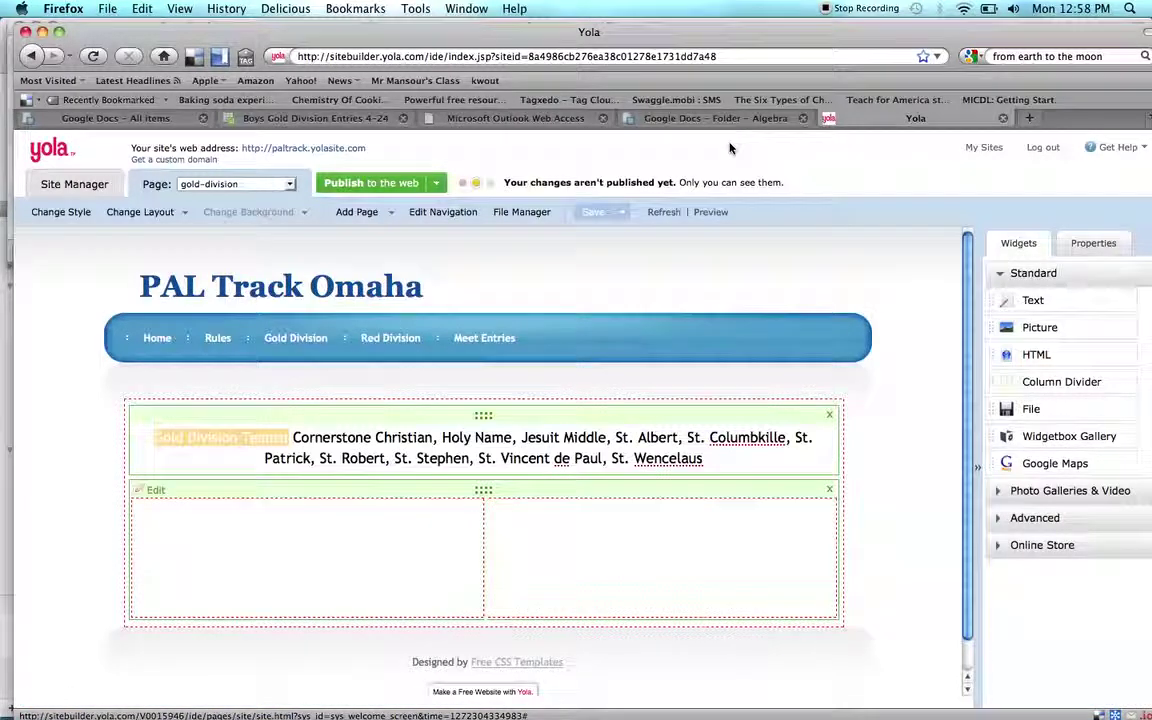
left_click(157, 338)
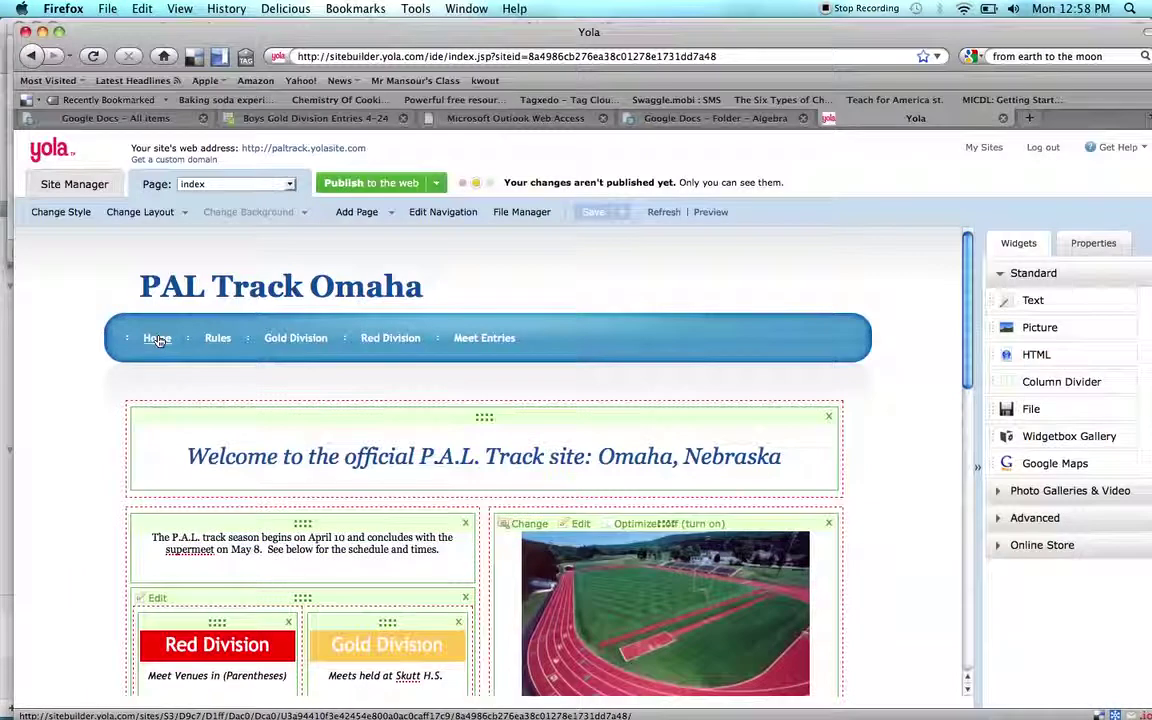
Create a blank web page titled 'Results' with Add Page
left_click(362, 214)
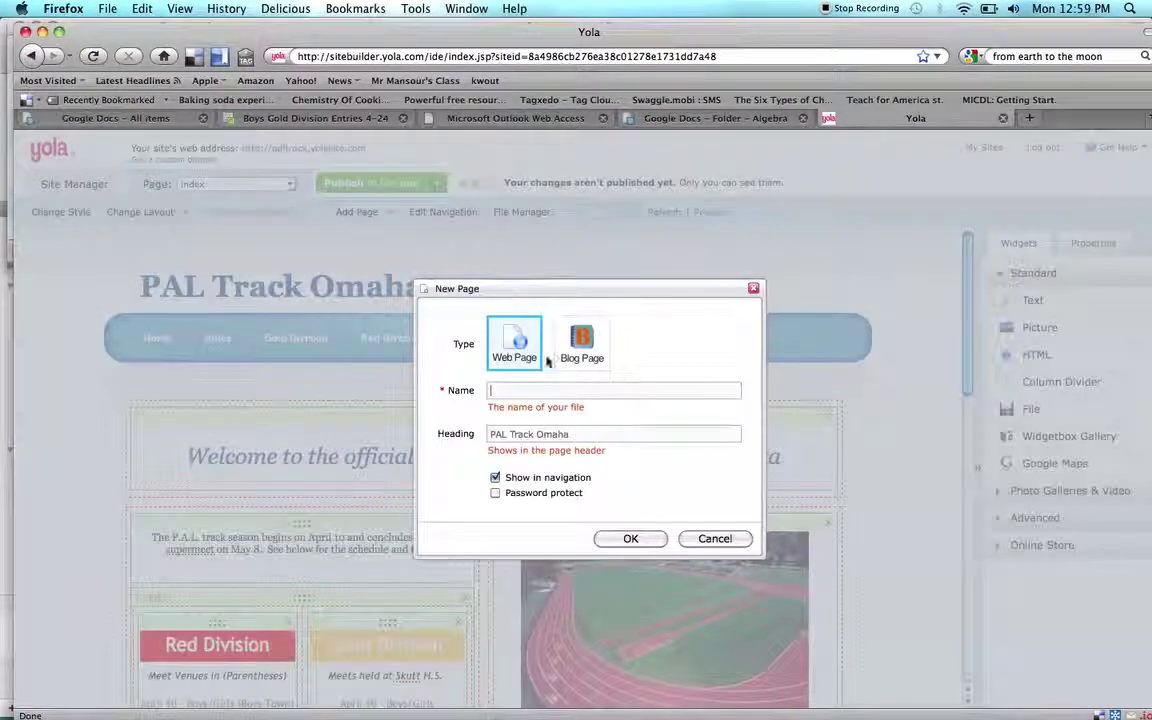
type("Besults")
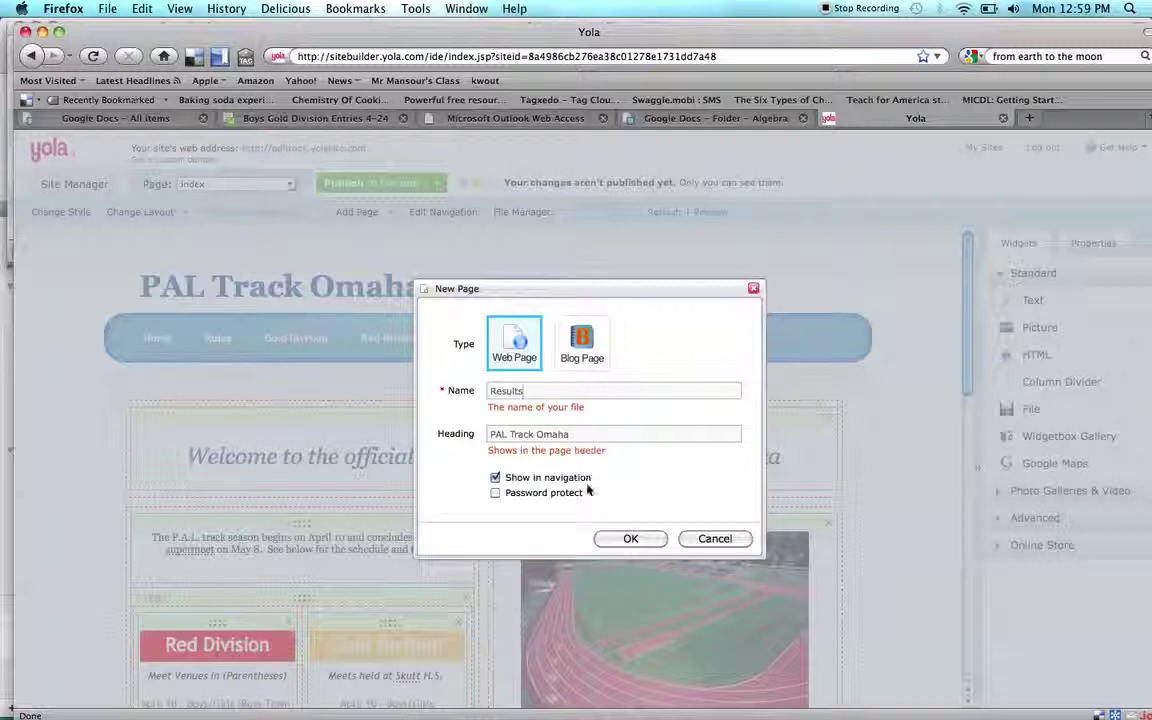
left_click(632, 539)
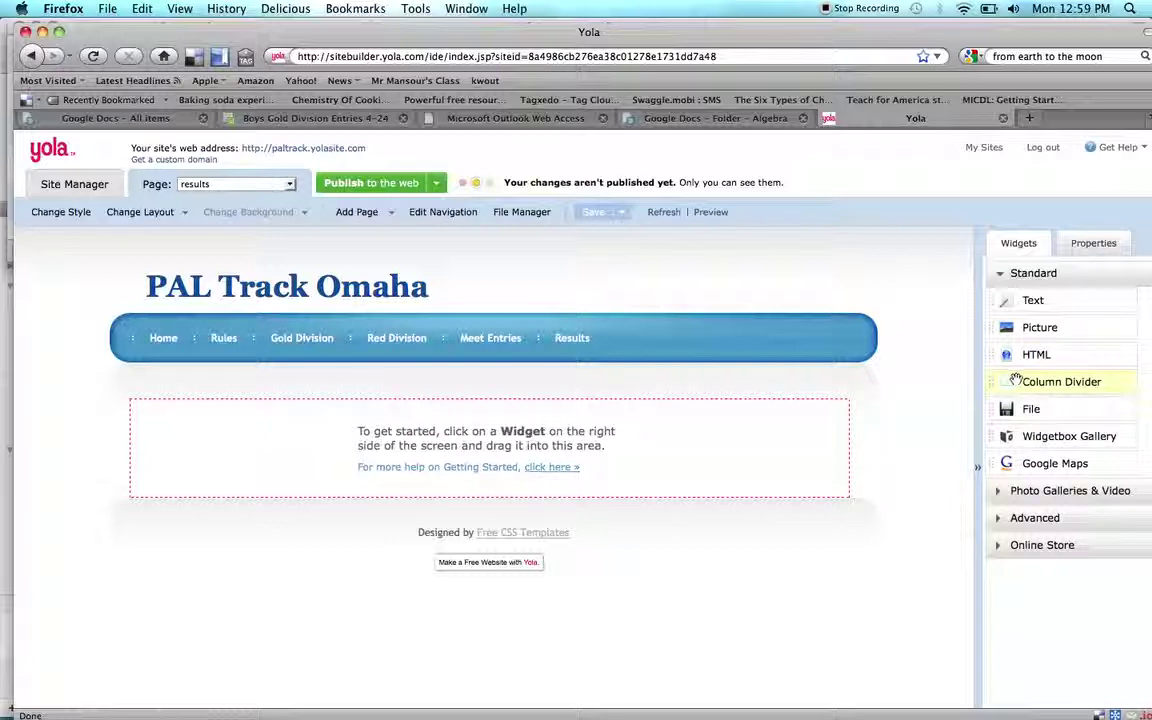
Split the Results page into two columns and write 'Click here for Saturday's results' in the left one
left_click_drag(1017, 381, 684, 442)
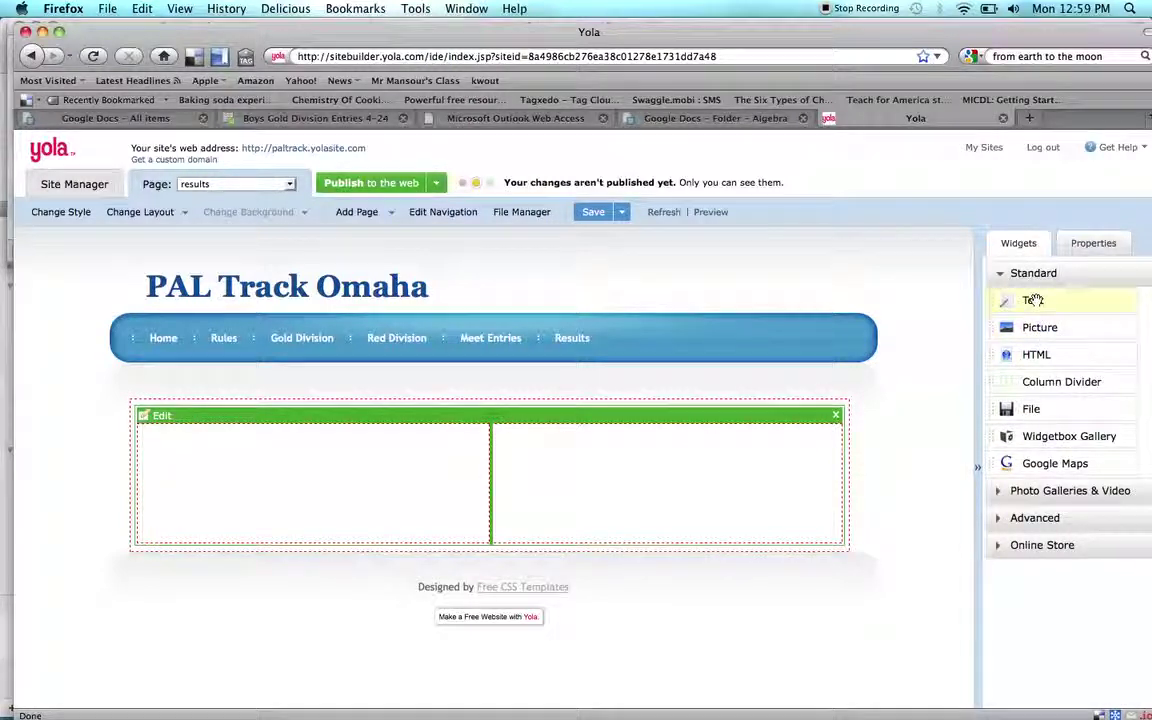
left_click_drag(1033, 300, 394, 481)
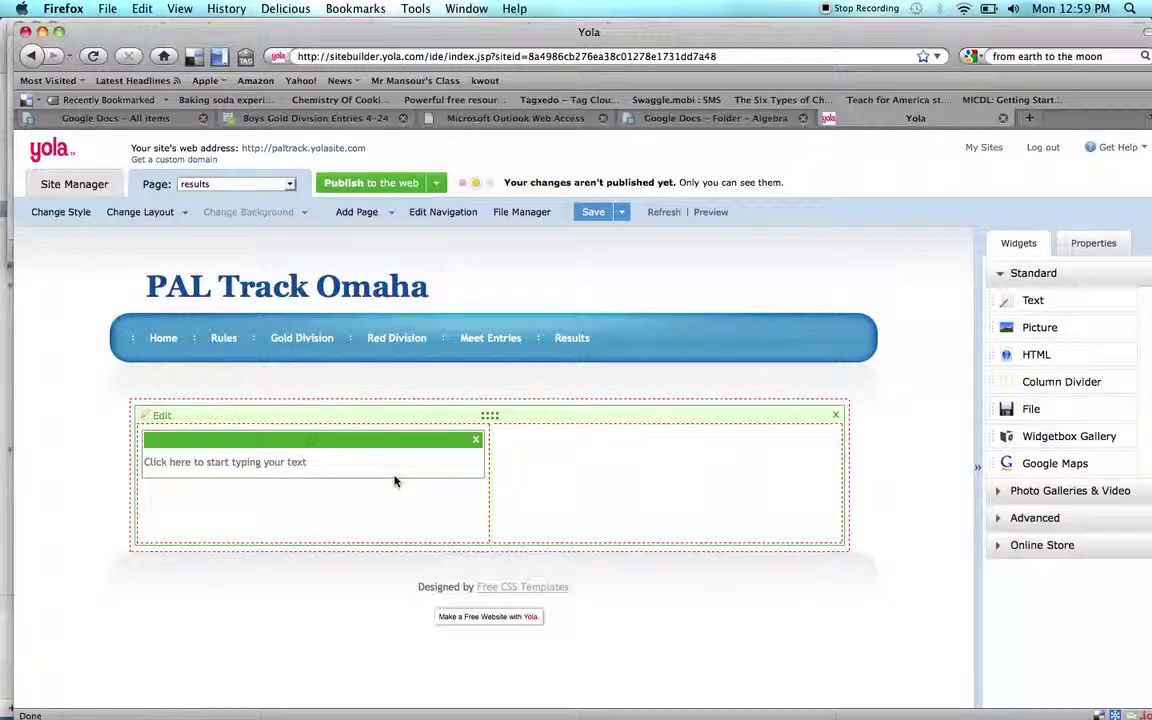
left_click(298, 466)
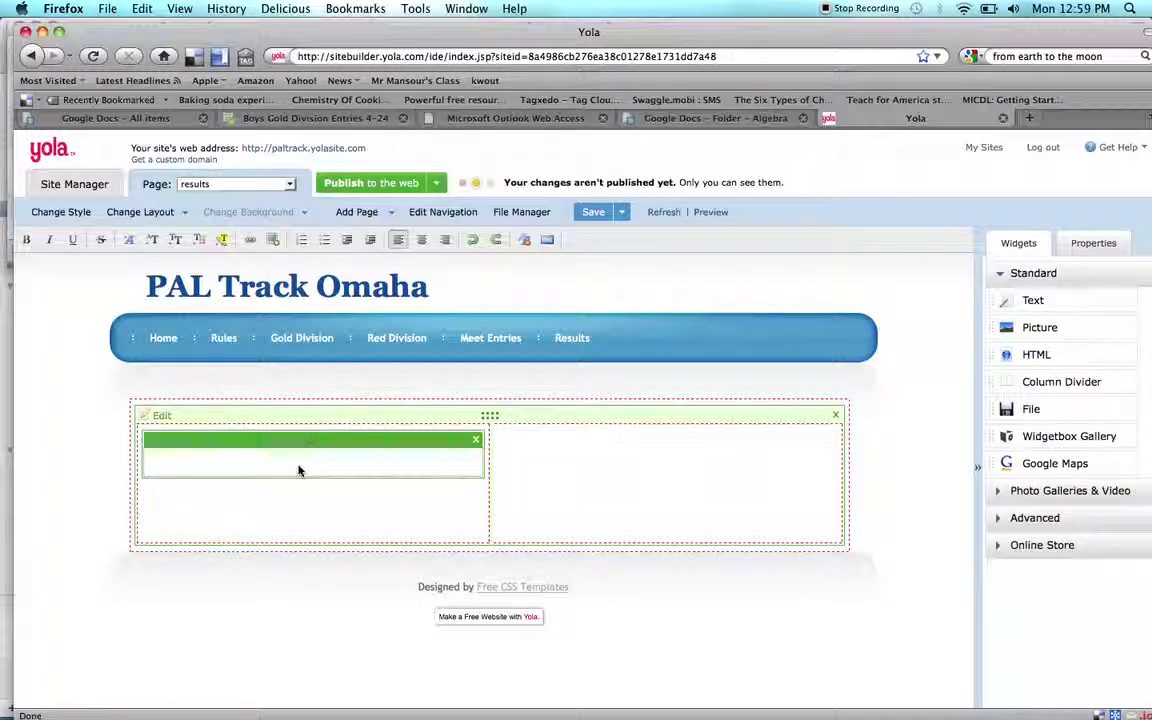
type("Cli")
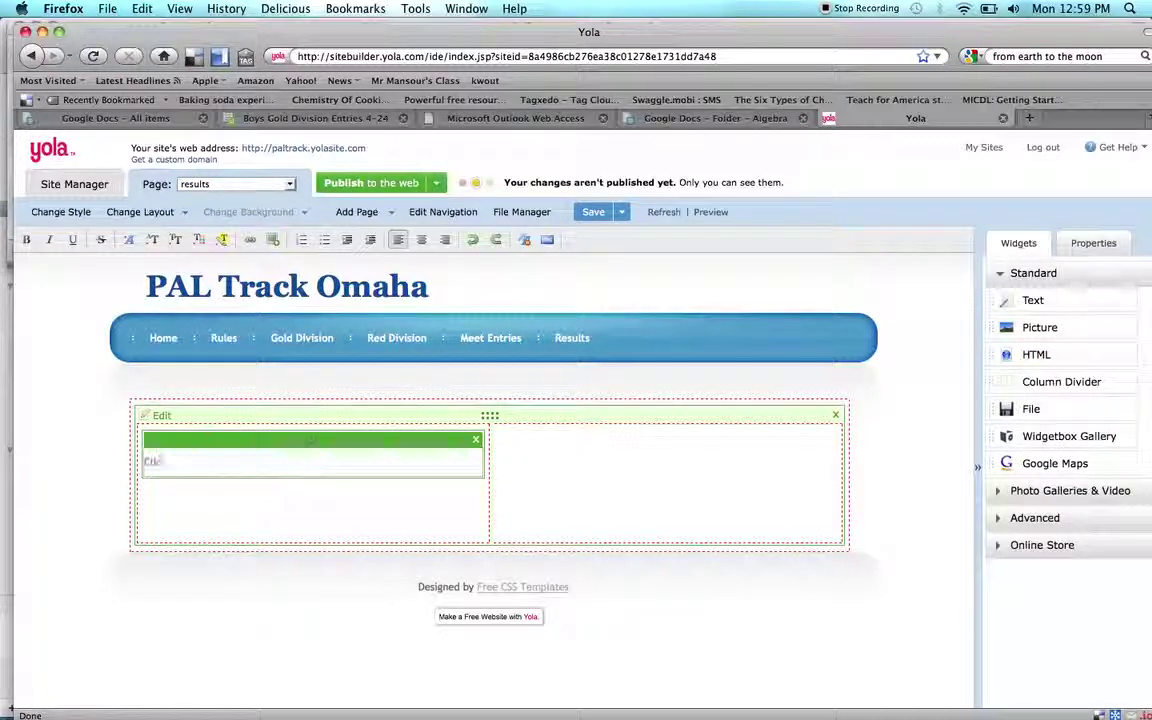
type("ck here for Saturday")
type("'s mee")
type("ults!")
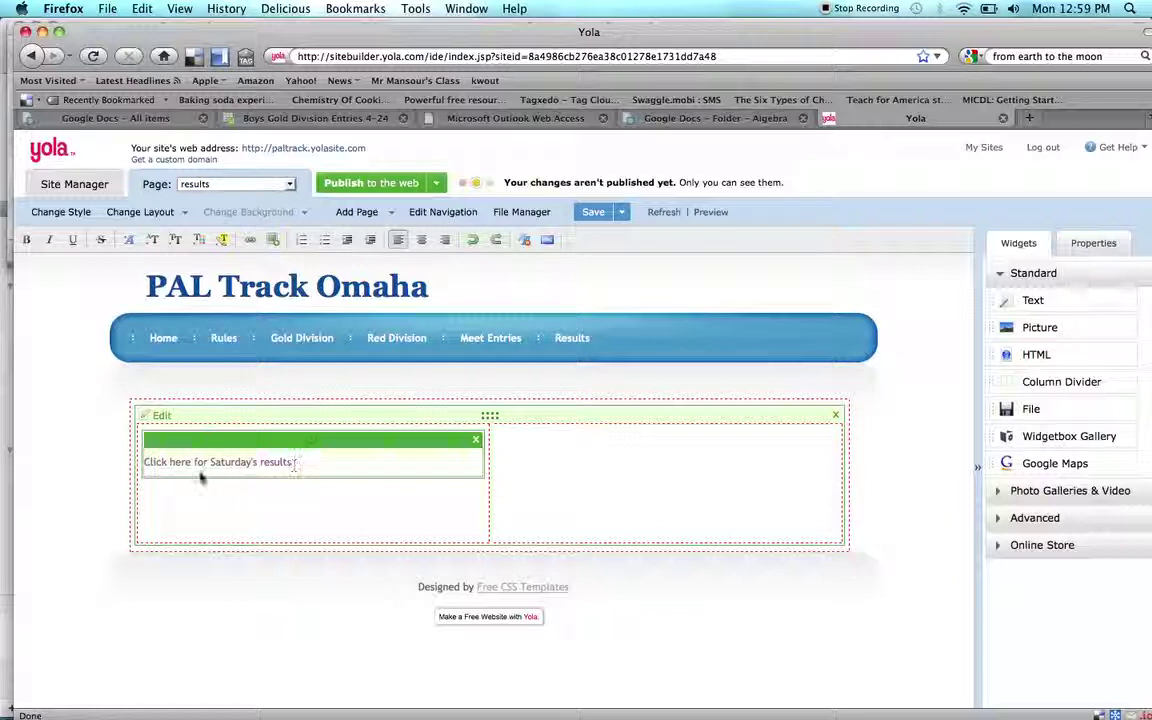
Select the Saturday's results line and start an external URL link on it
left_click_drag(200, 477, 138, 420)
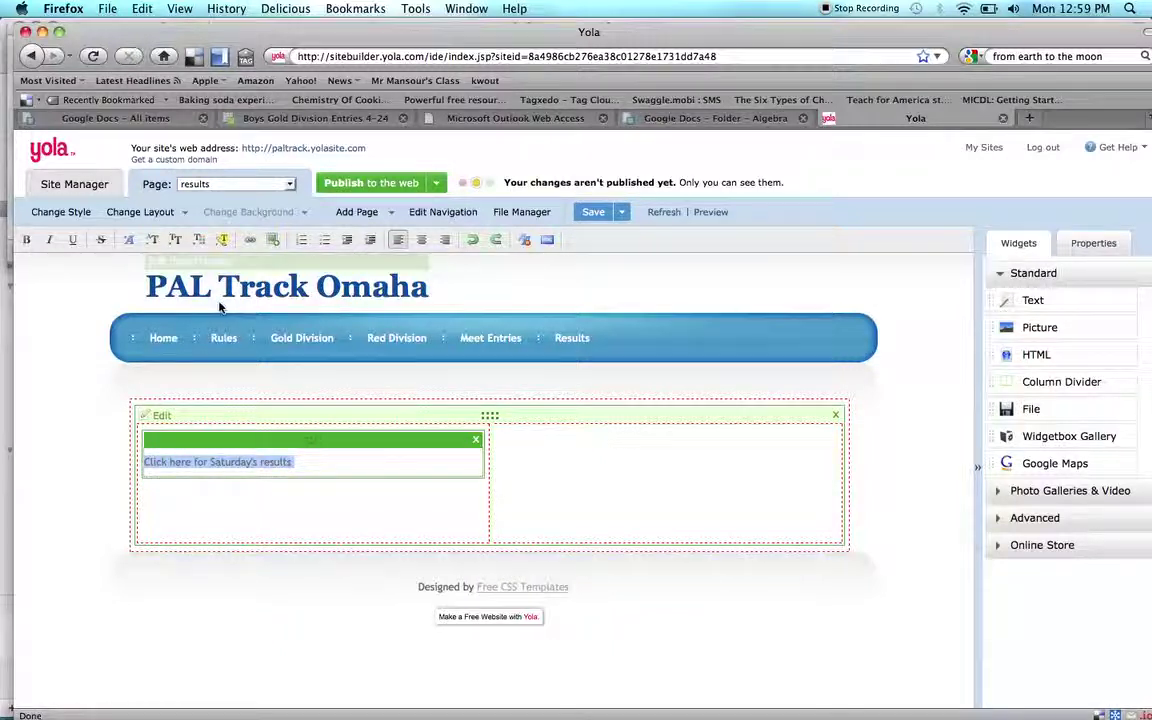
left_click(252, 243)
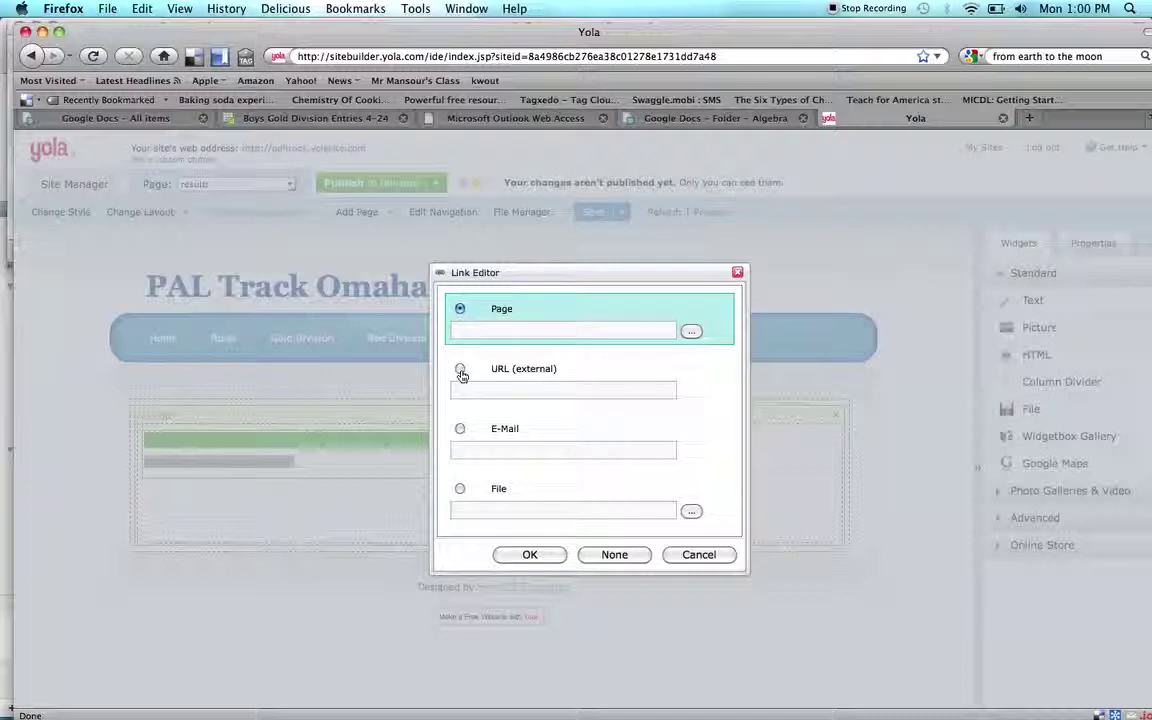
left_click(460, 370)
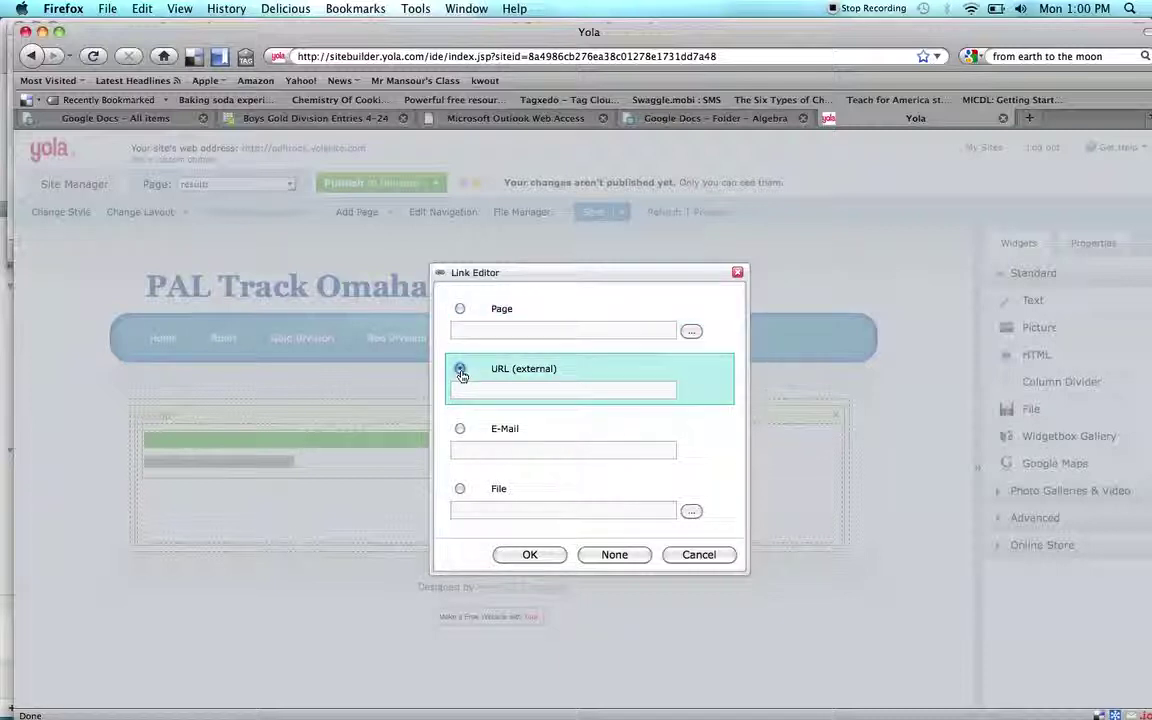
Get the Boys Gold Division spreadsheet's view-only share link, then go back to Yola
left_click(334, 120)
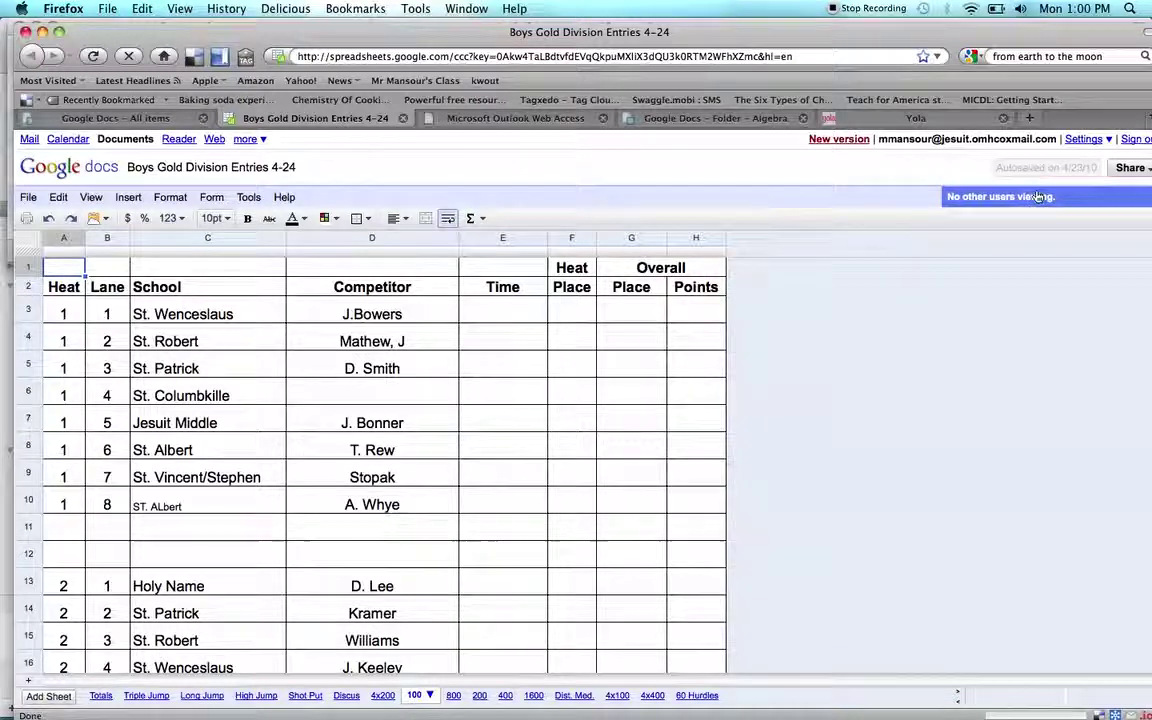
left_click(1128, 168)
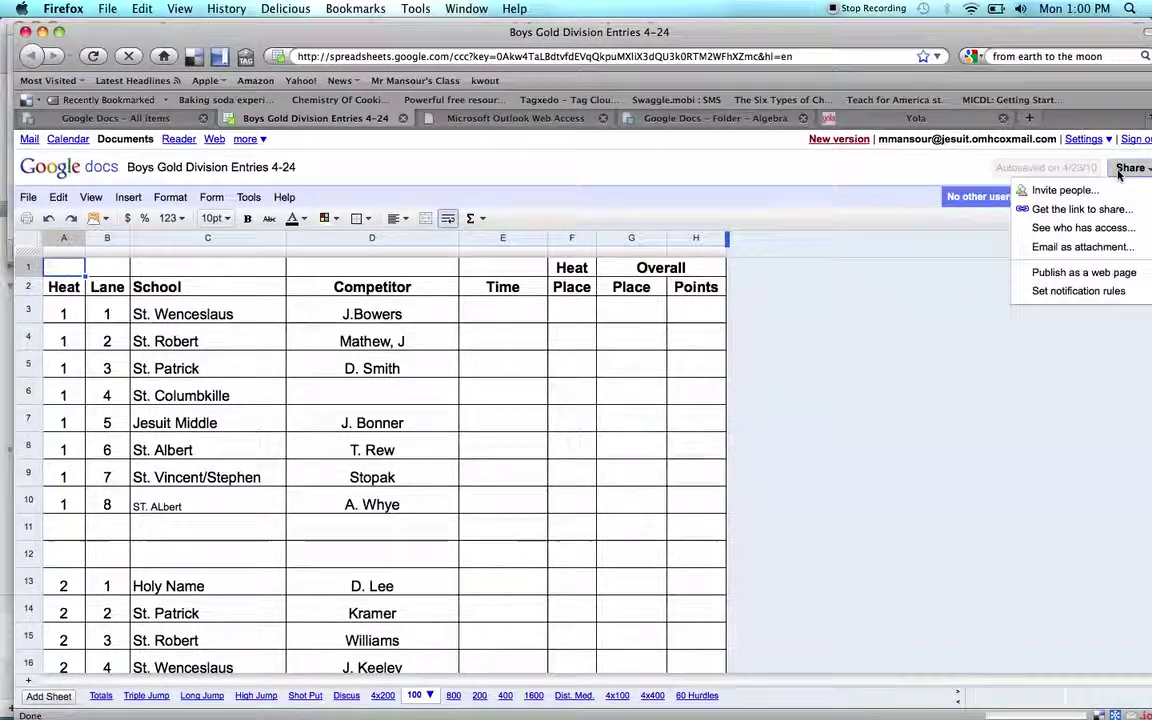
left_click(1090, 210)
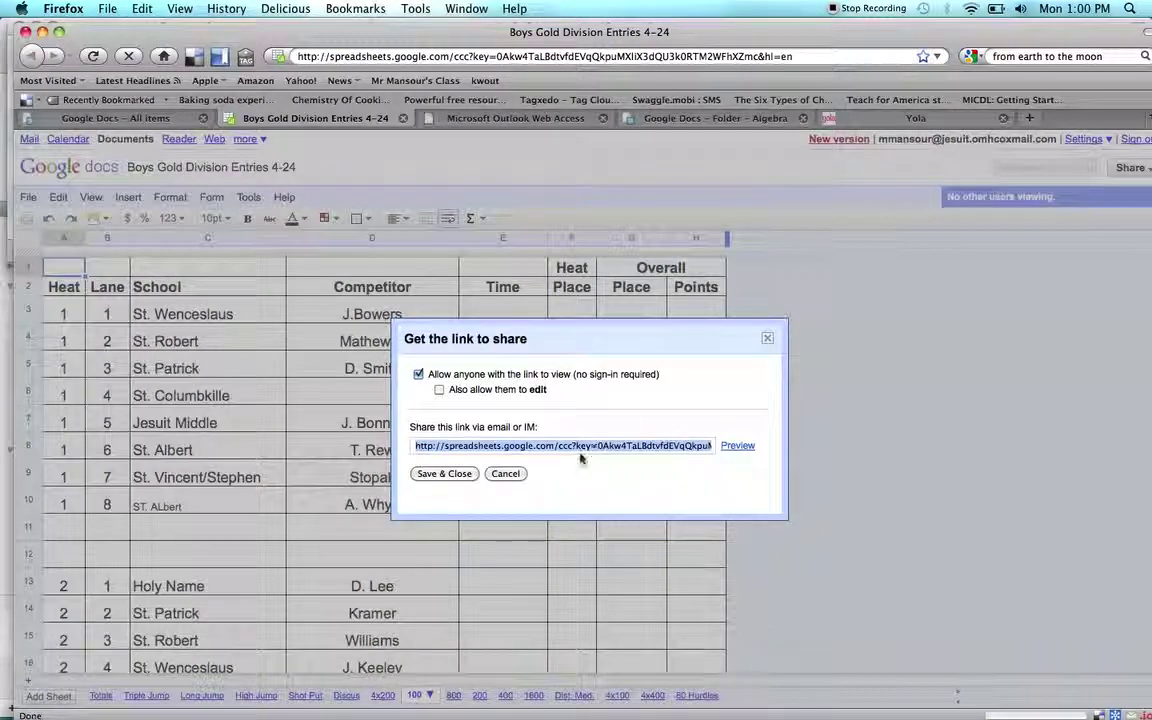
left_click(444, 473)
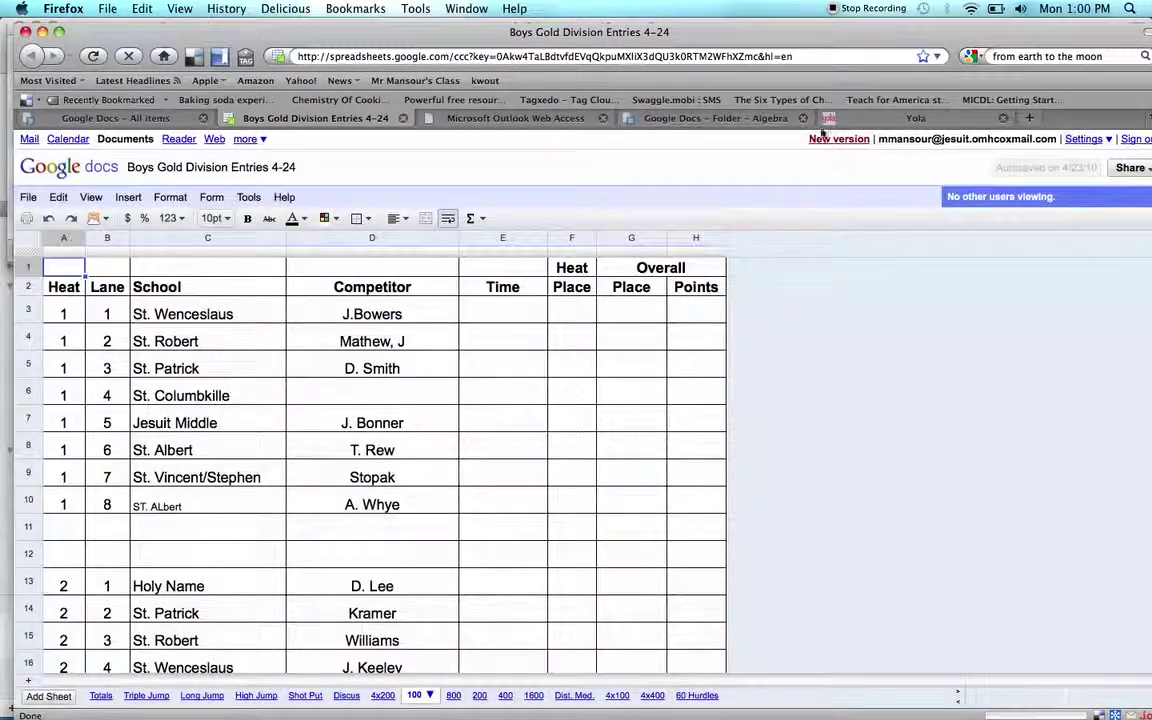
left_click(858, 118)
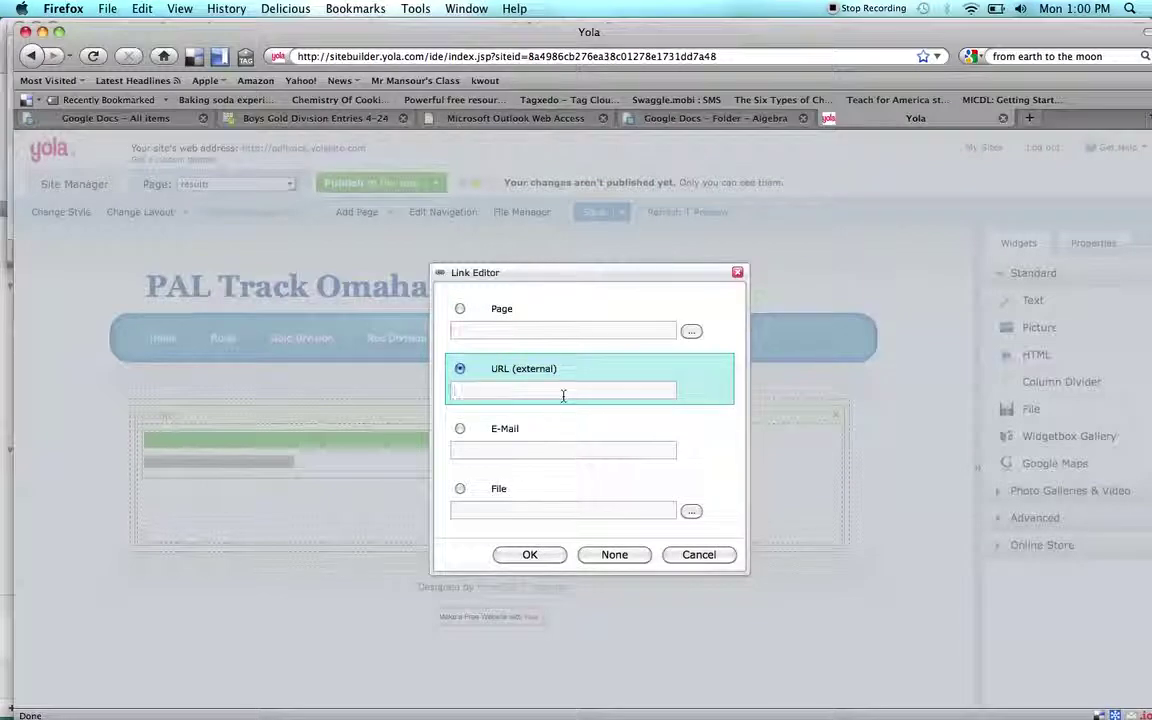
Paste the spreadsheet share link as the external URL and confirm the link
key("super+v")
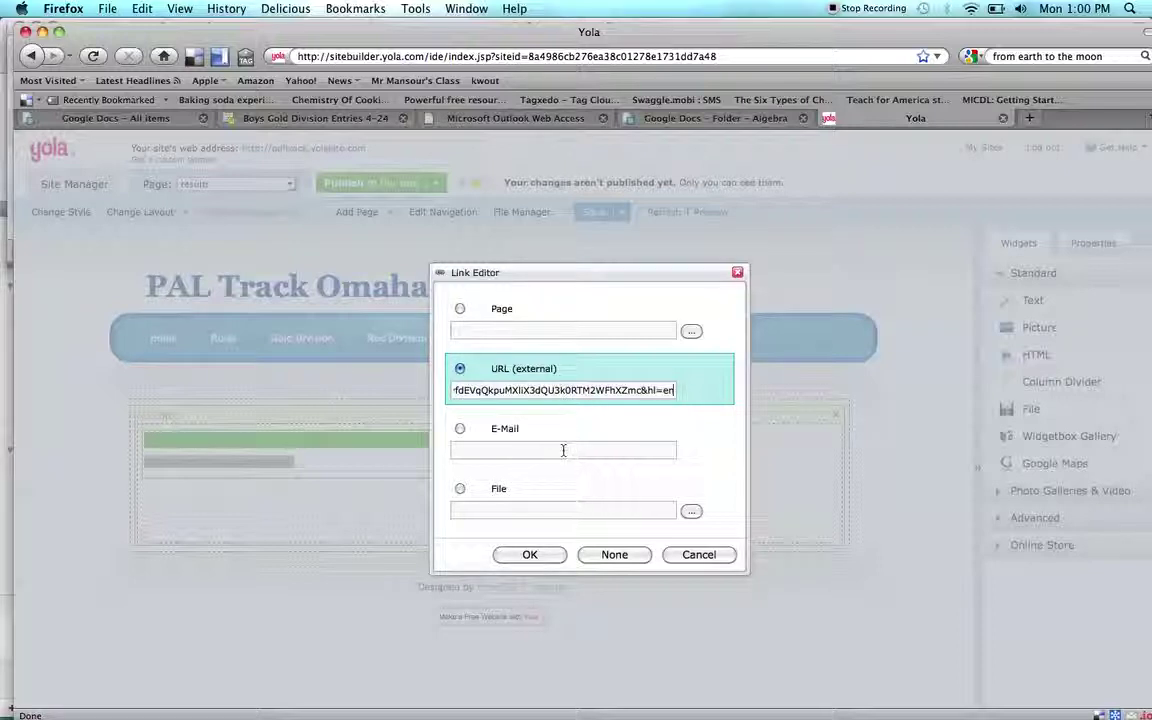
left_click(544, 556)
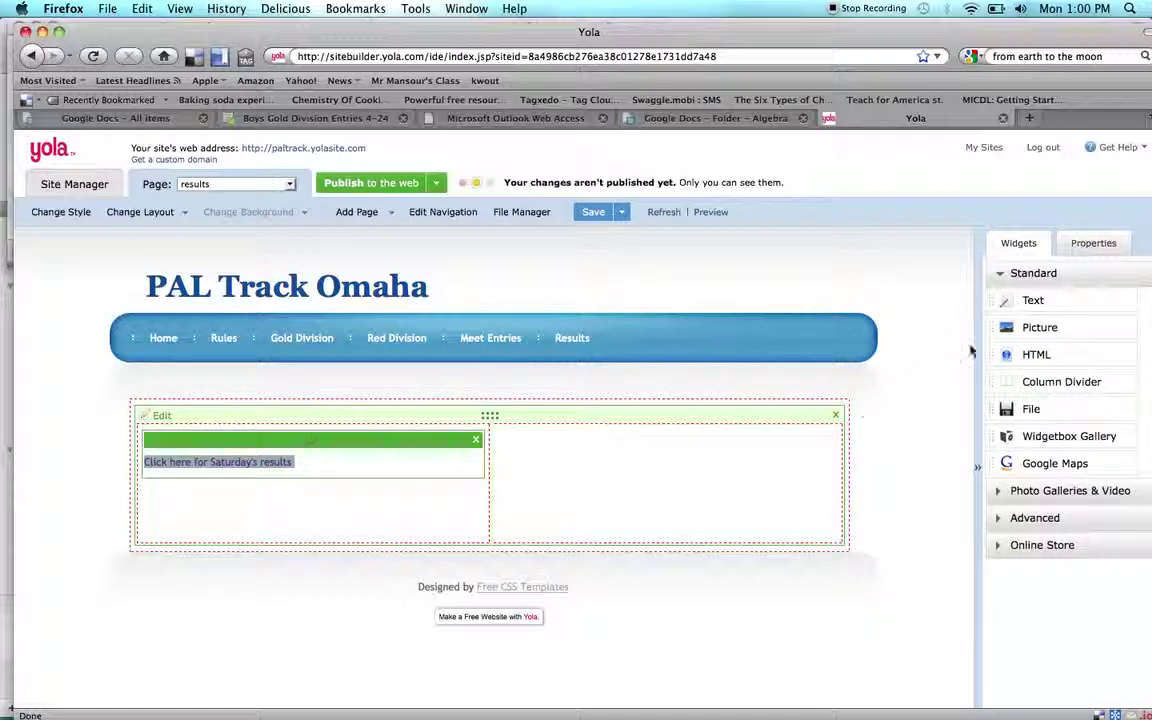
Drop an HTML widget into the right column of the Results page
left_click_drag(989, 348, 712, 452)
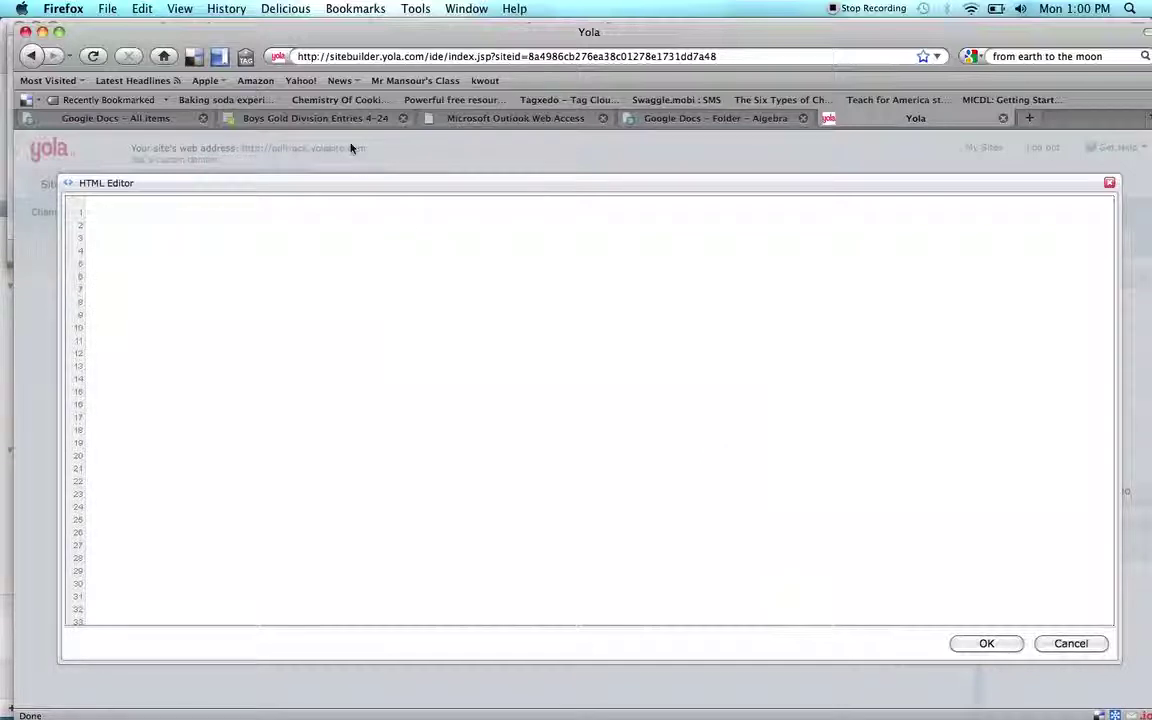
Copy the spreadsheet's 'HTML to embed in a page' iframe code from Publish as a web page
left_click(318, 118)
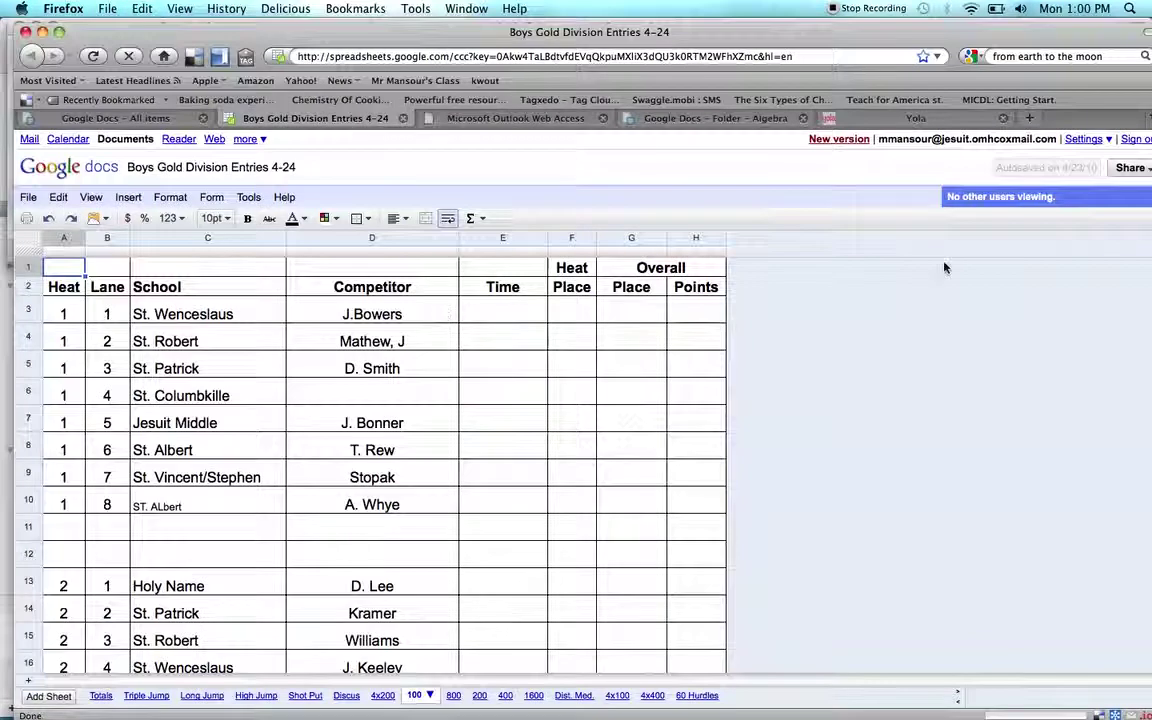
left_click(1134, 168)
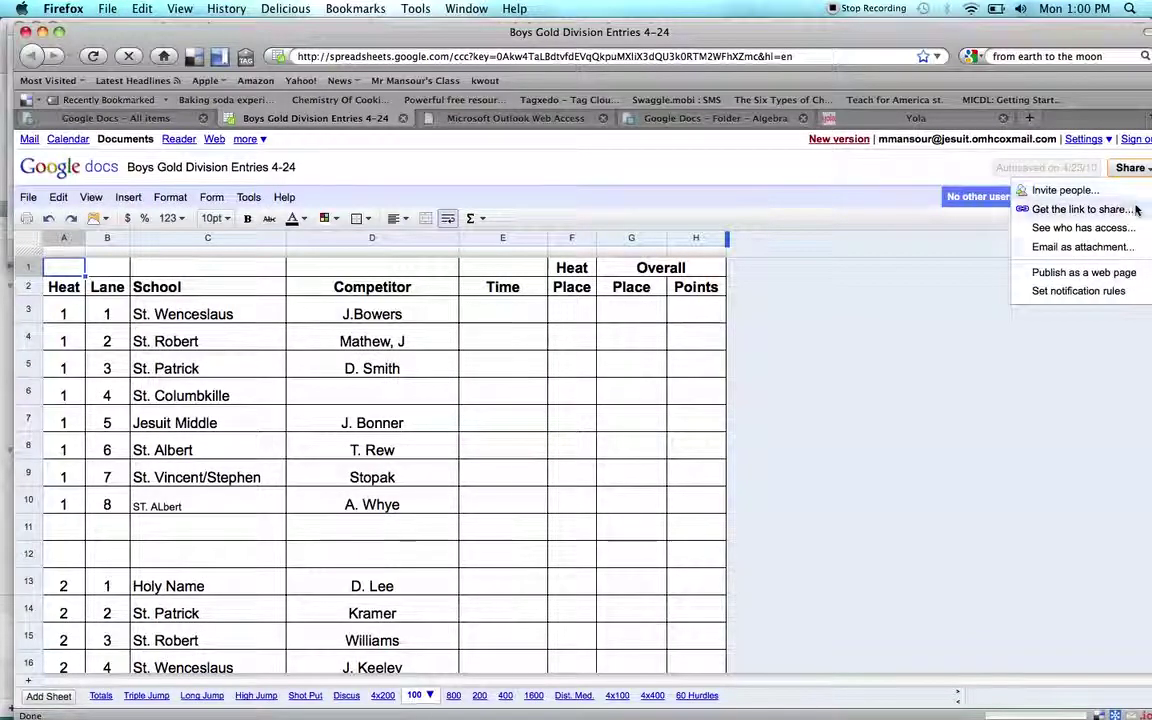
left_click(1124, 273)
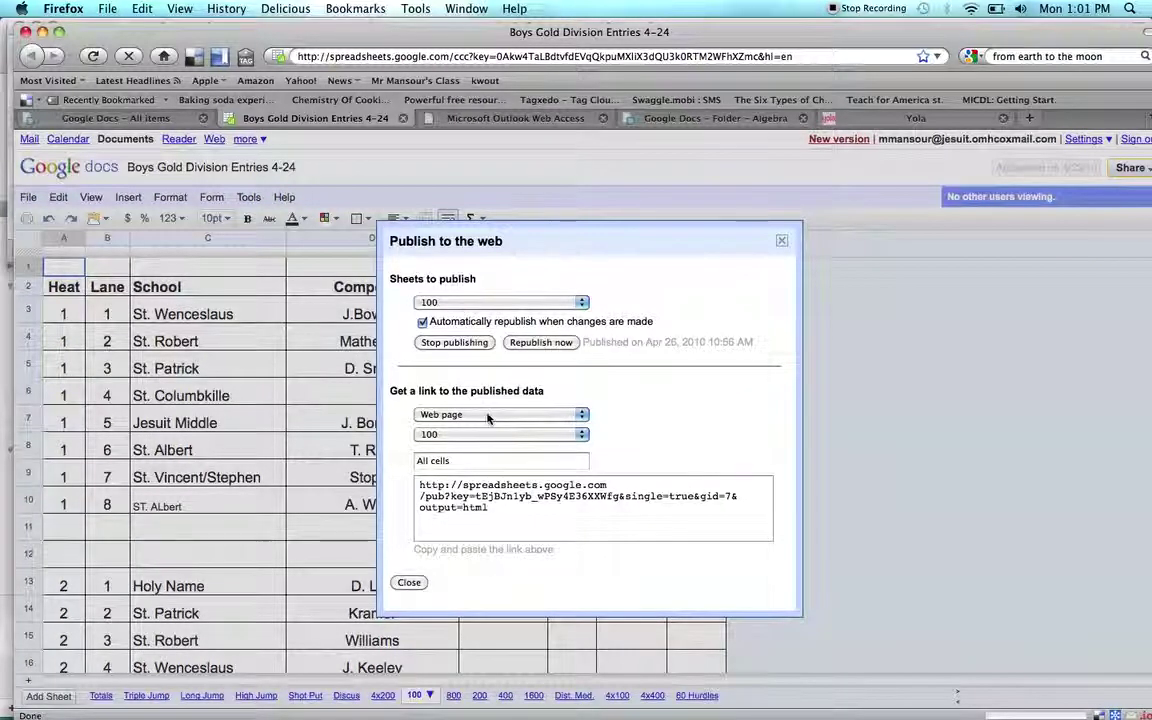
left_click(487, 416)
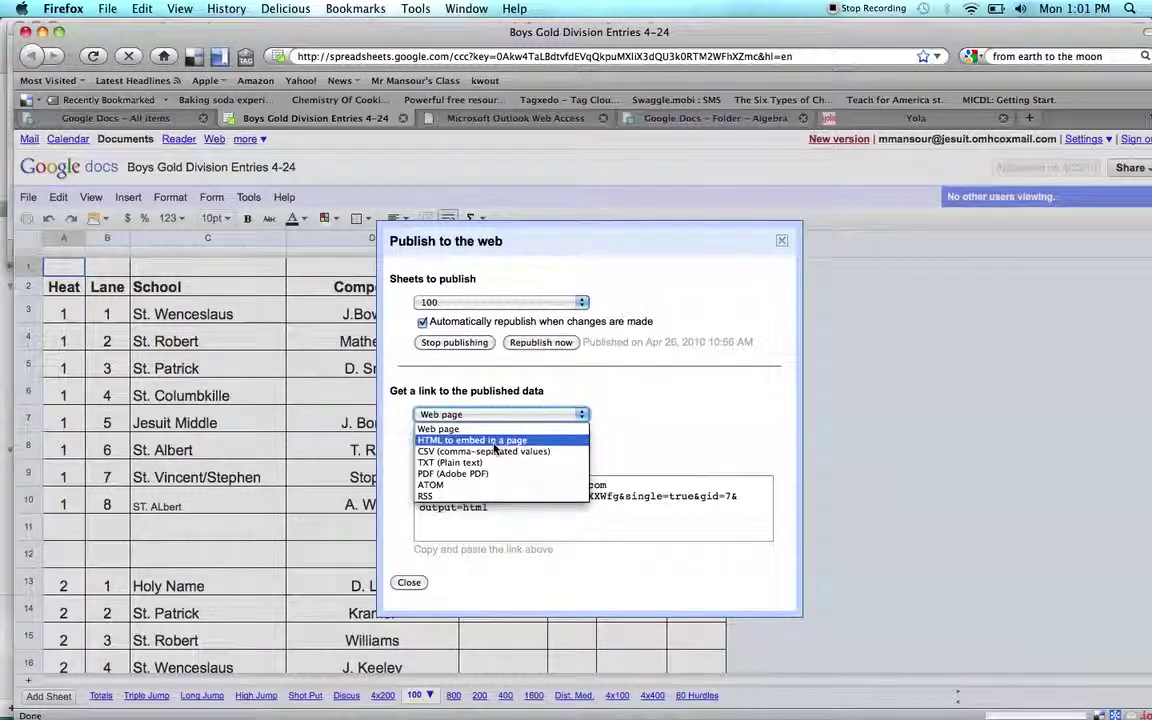
left_click(494, 442)
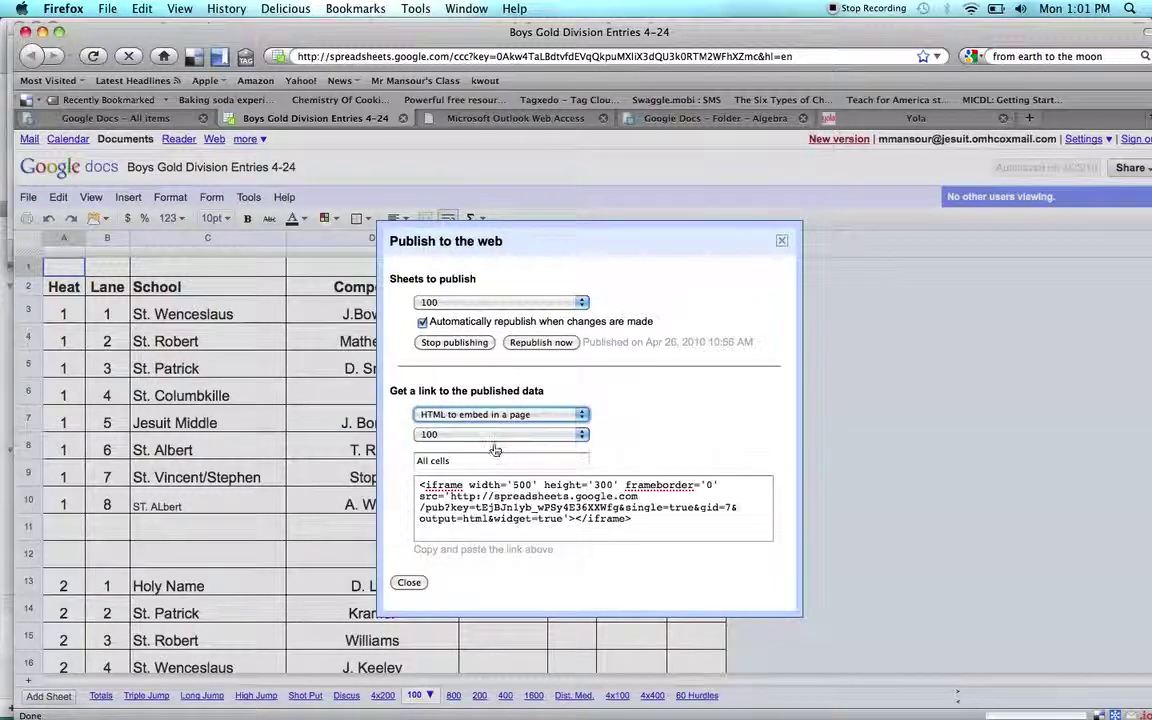
left_click(484, 490)
left_click(484, 490)
key("super+c")
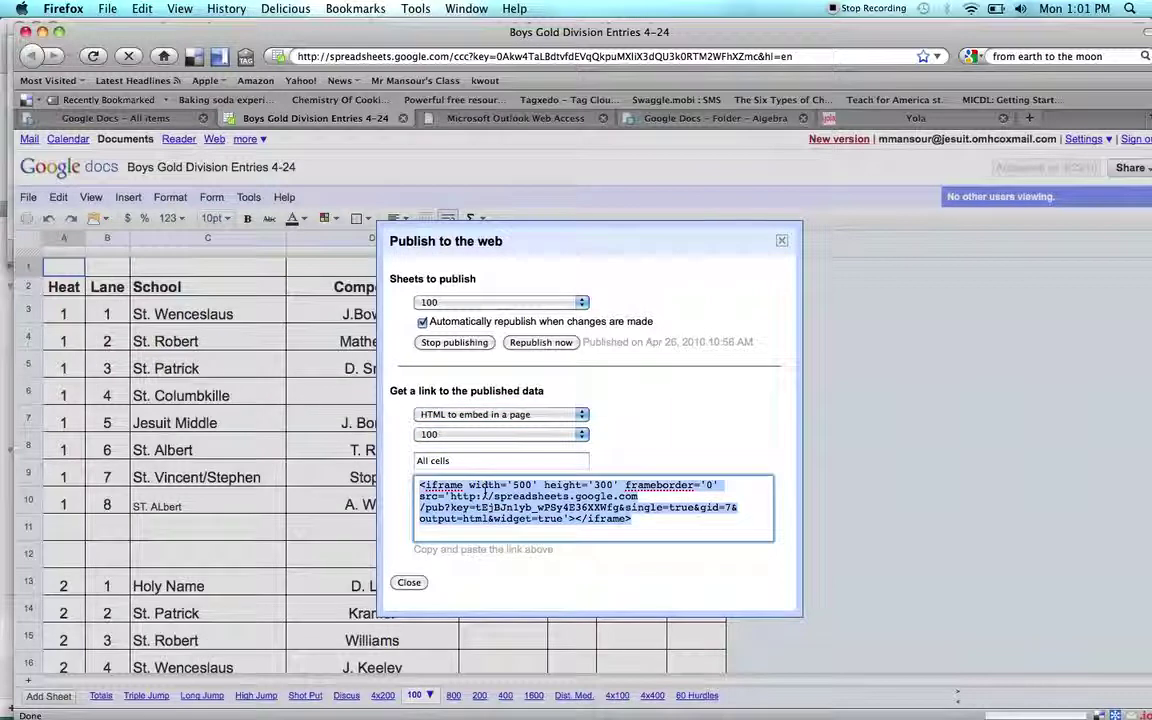
left_click(409, 582)
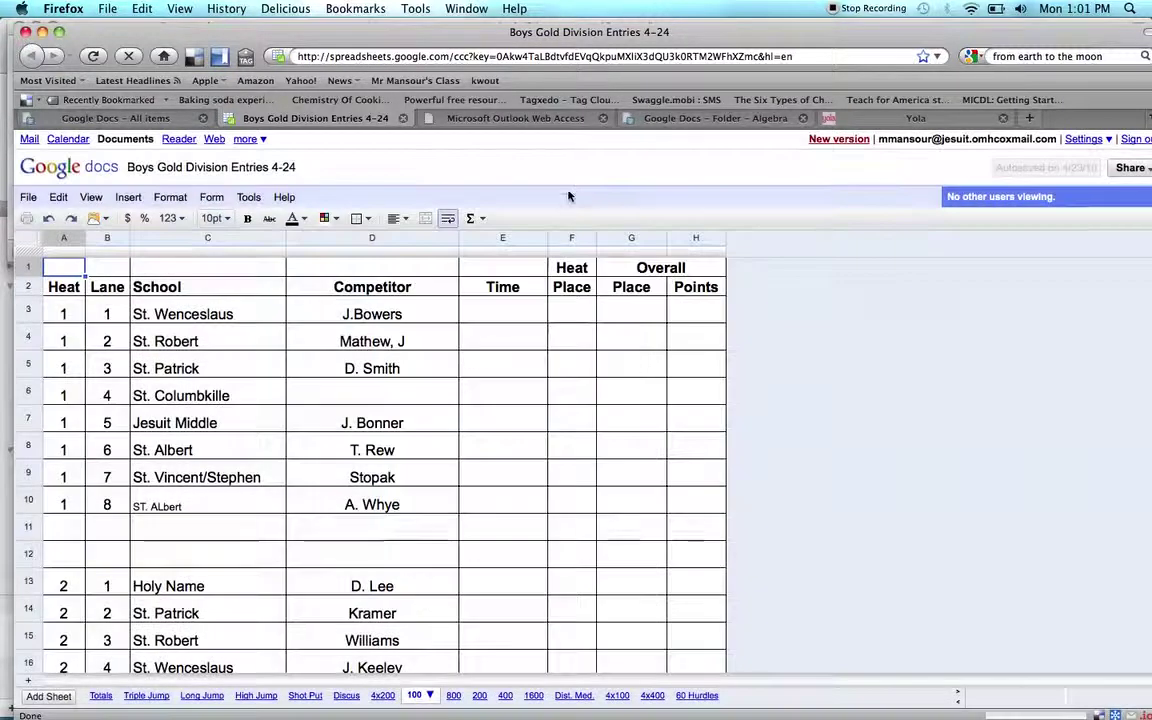
left_click(894, 120)
Paste the spreadsheet's iframe embed code into the HTML Editor and confirm it
left_click(375, 267)
key("super+v")
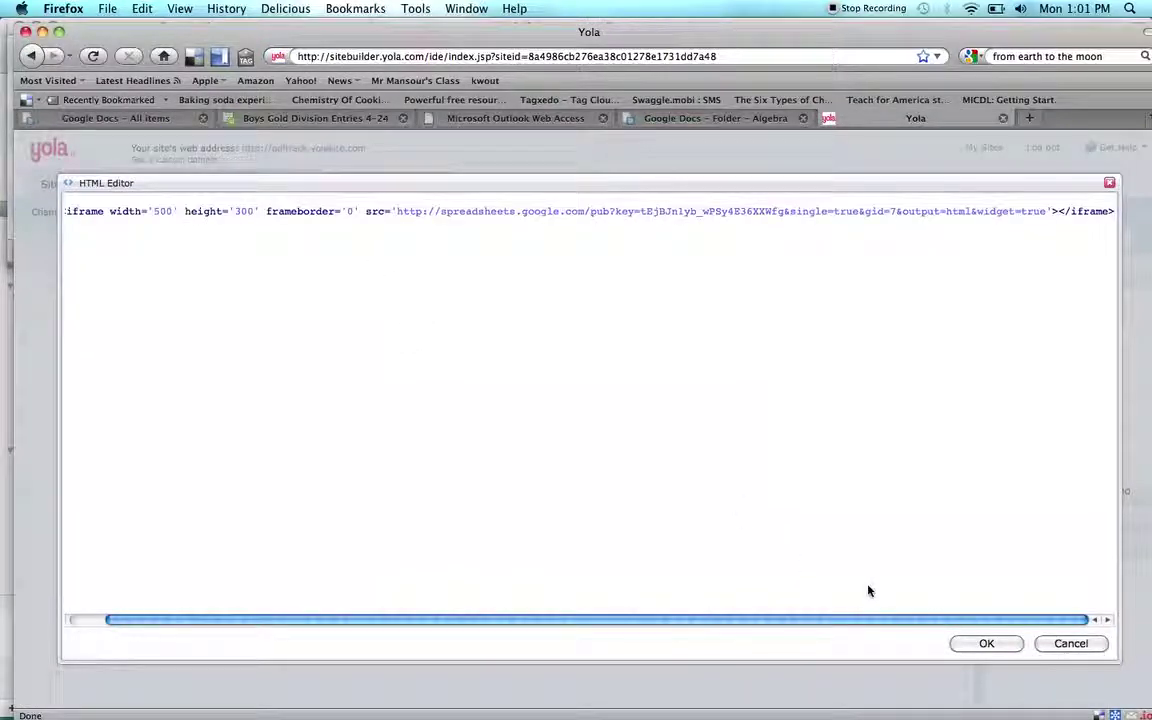
left_click(972, 643)
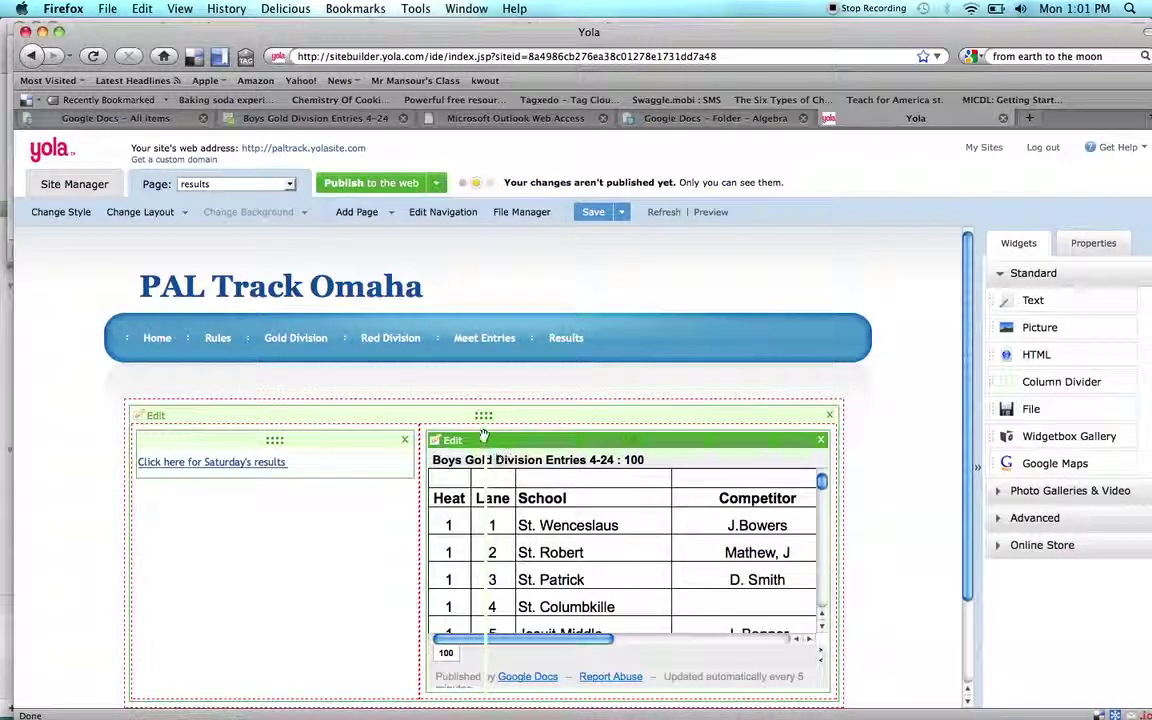
Move the column divider slightly left to widen the embedded spreadsheet column
left_click_drag(430, 580, 403, 656)
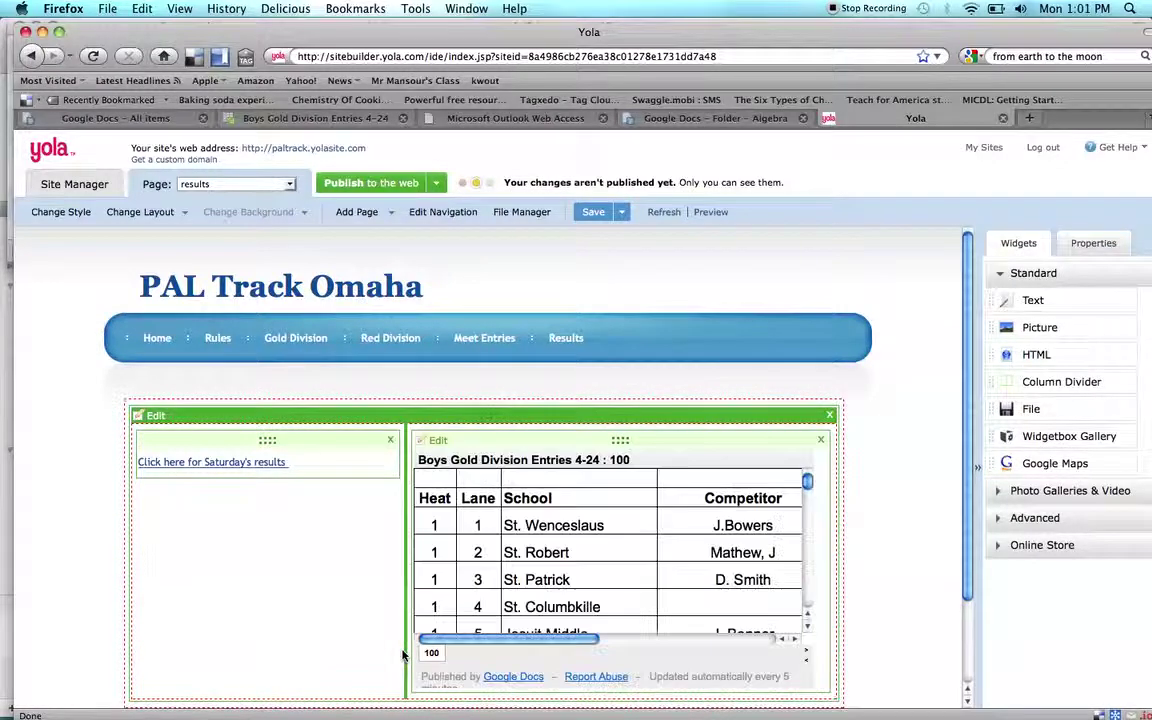
scroll(598, 573, "down", 6)
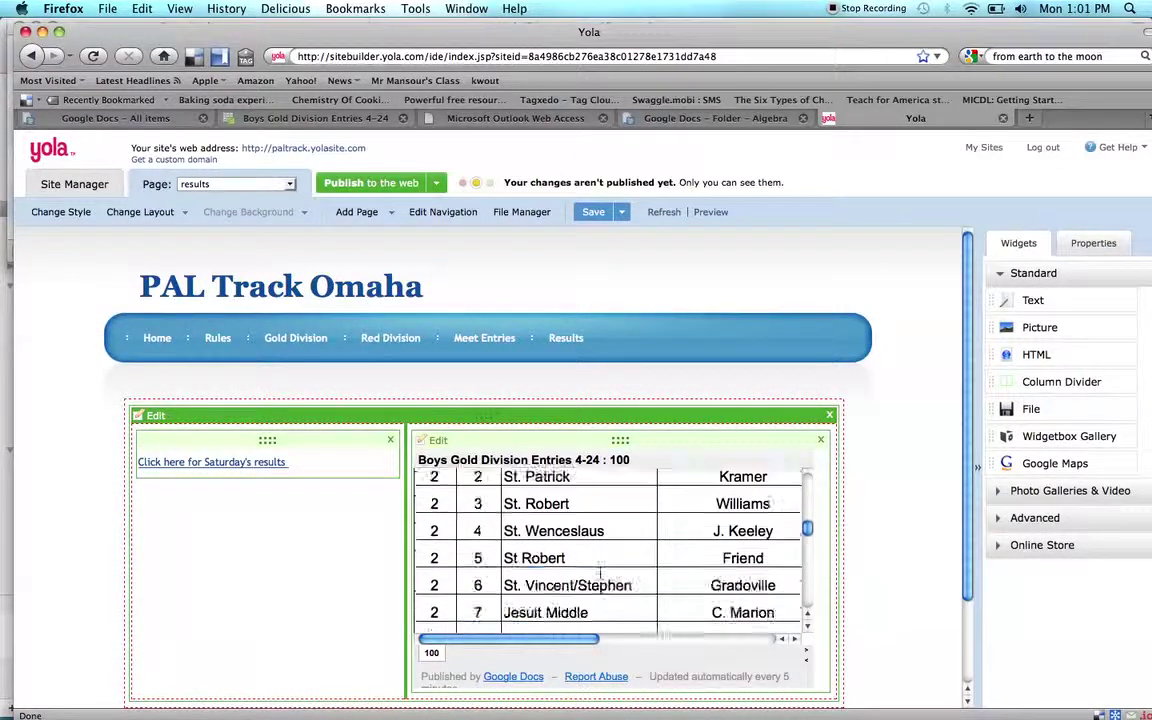
scroll(600, 576, "right", 1)
scroll(600, 576, "left", 3)
scroll(599, 578, "up", 8)
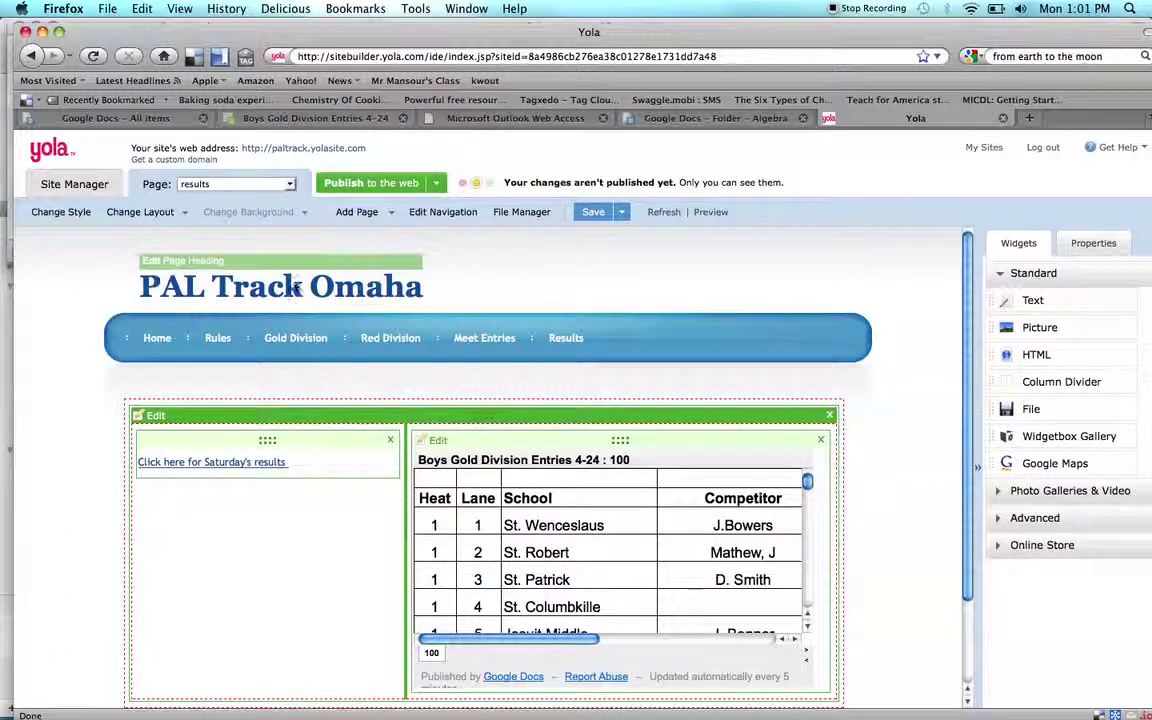
Place the cursor after 'results' in the left text box to edit the link text
left_click(300, 466)
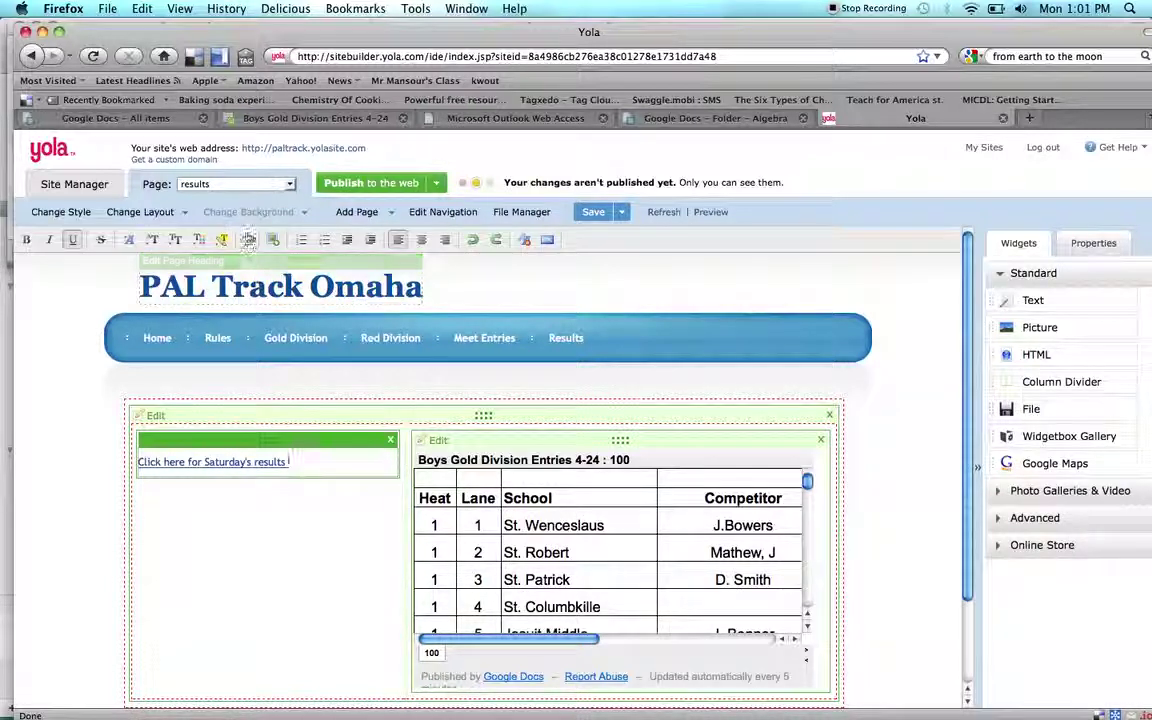